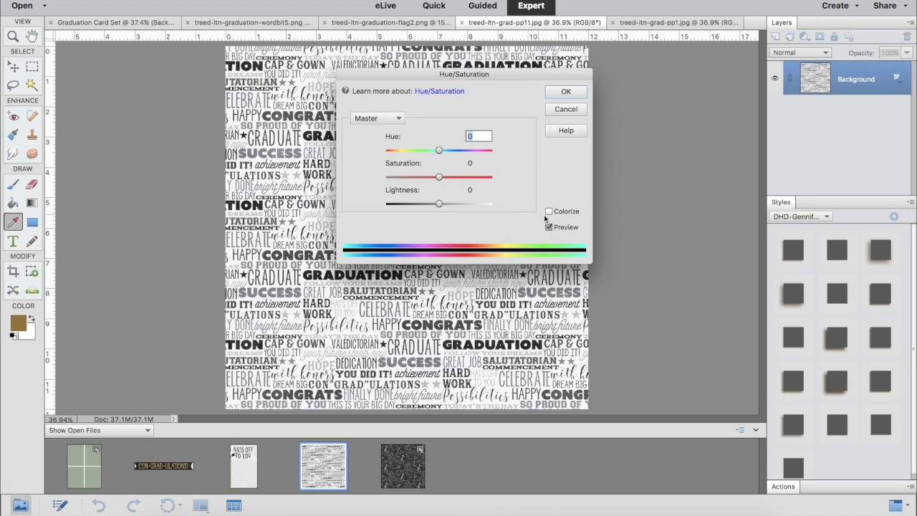
Colorize the black and white word paper with a warm brown tint at hue 42, saturation 25 and lightness 0.
click(549, 211)
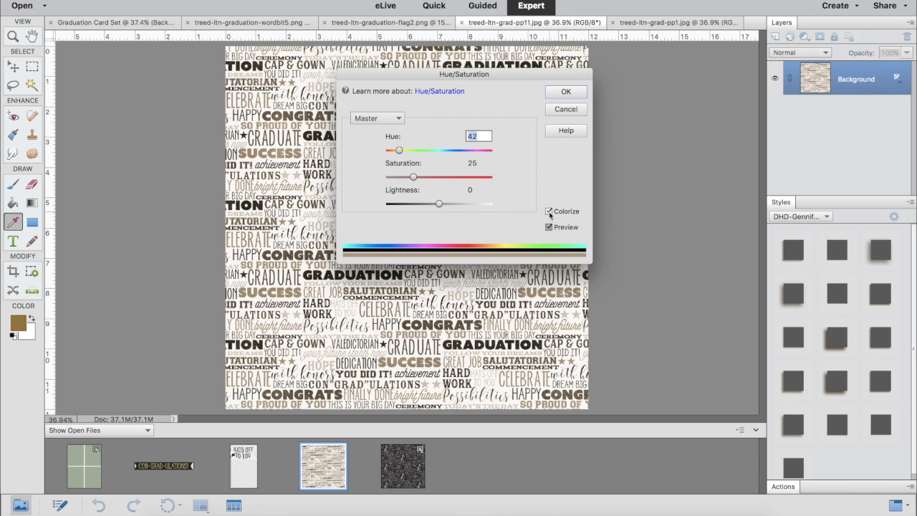
click(579, 94)
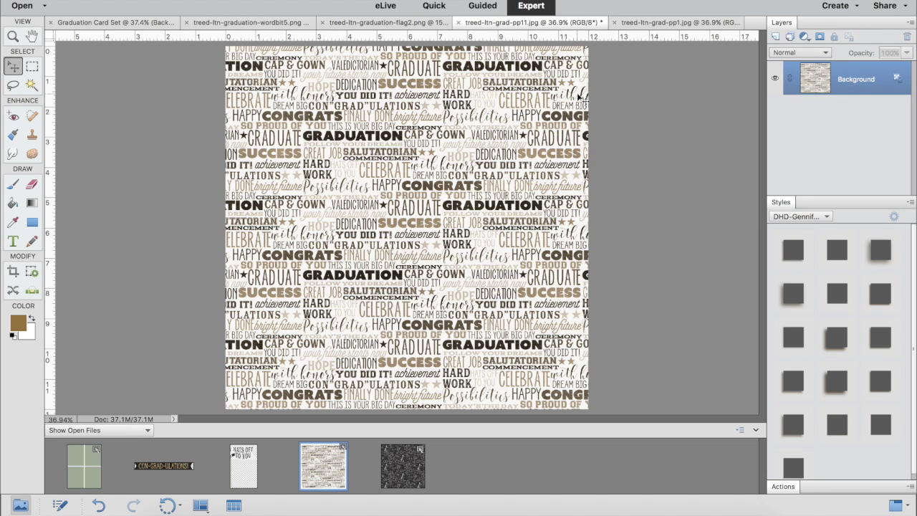
Select a rectangular section from the upper-left part of the word paper and copy it into the Graduation Card Set document.
click(33, 66)
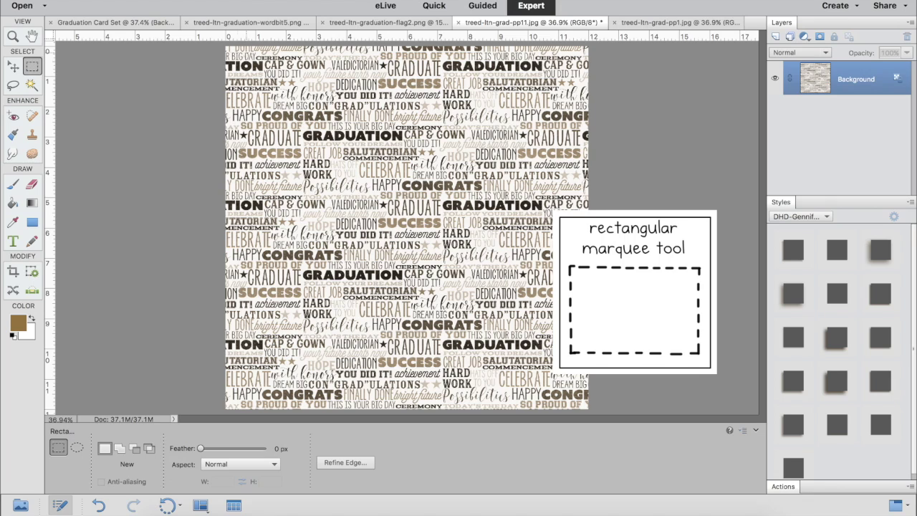
drag(224, 46, 364, 260)
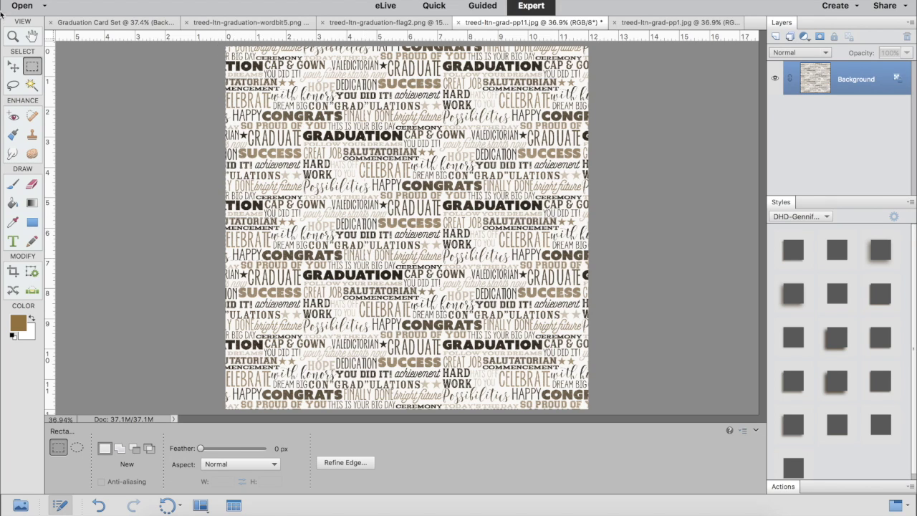
click(13, 66)
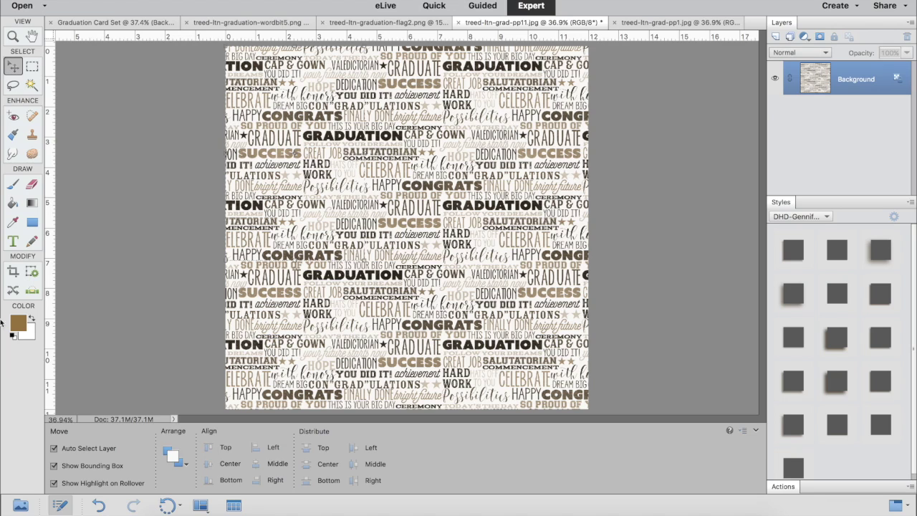
click(20, 505)
drag(311, 156, 79, 459)
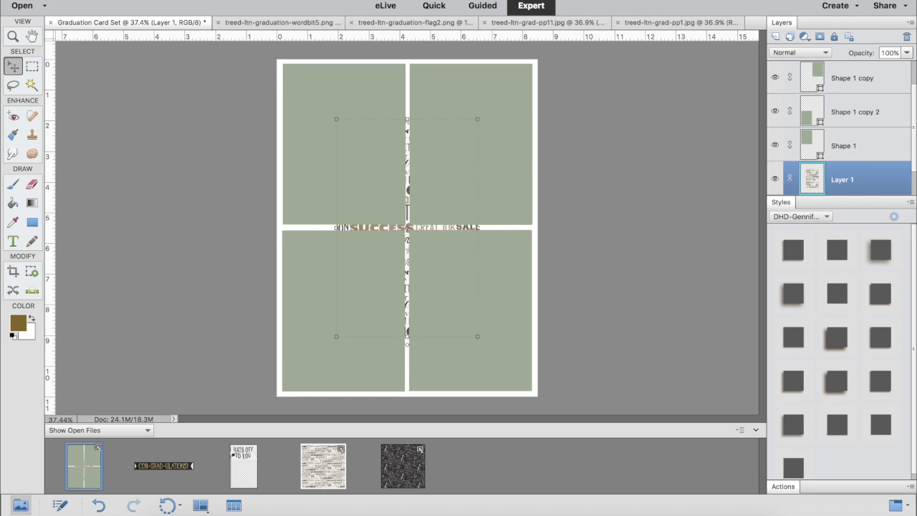
Bring the word paper layer to the front of the layer stack.
click(294, 0)
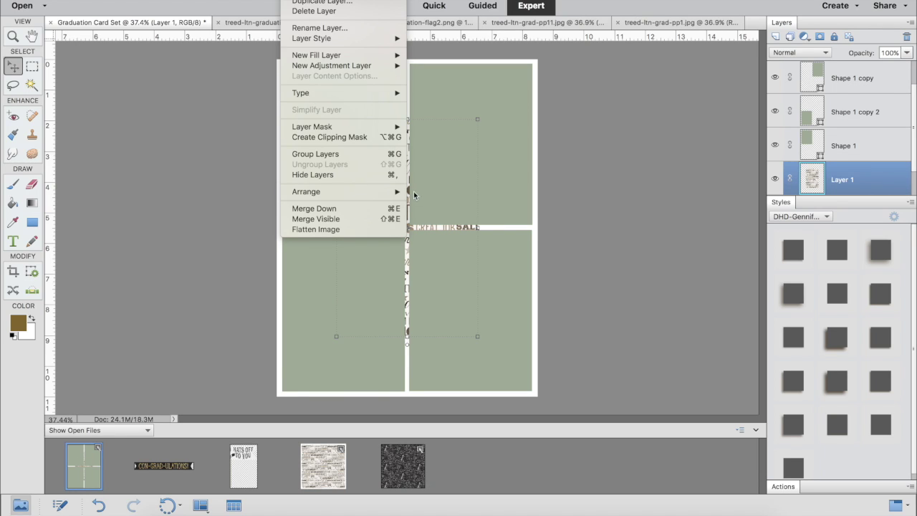
mouse_move(411, 192)
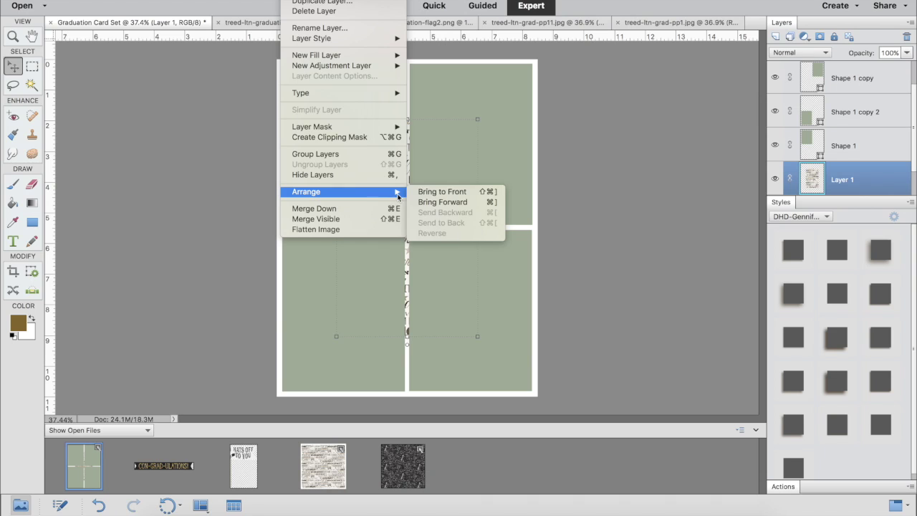
click(443, 192)
Duplicate the word paper over the lower-left card and move the original over the upper-left card.
drag(399, 263, 422, 182)
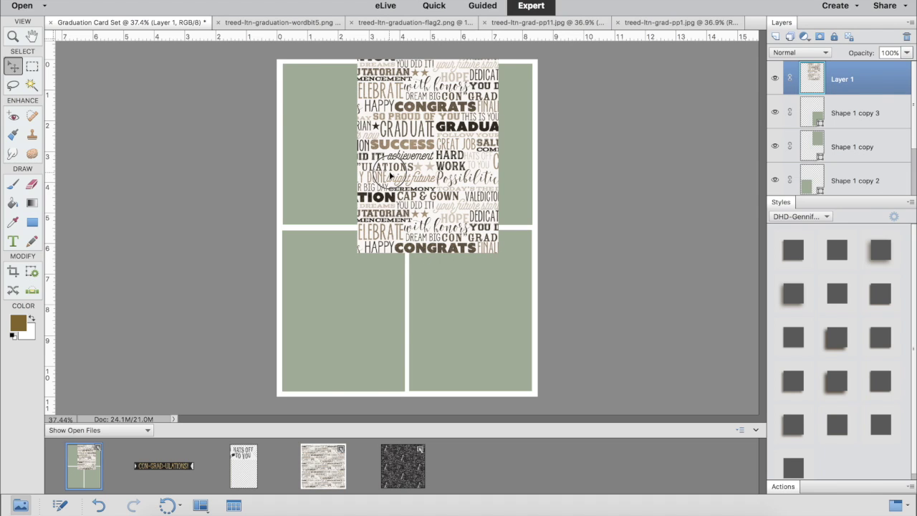
drag(390, 176, 323, 297)
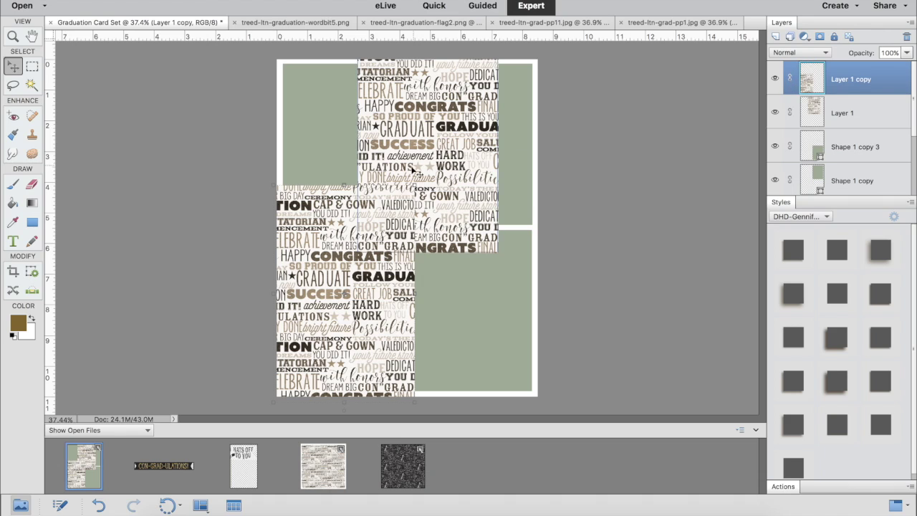
drag(422, 149, 340, 123)
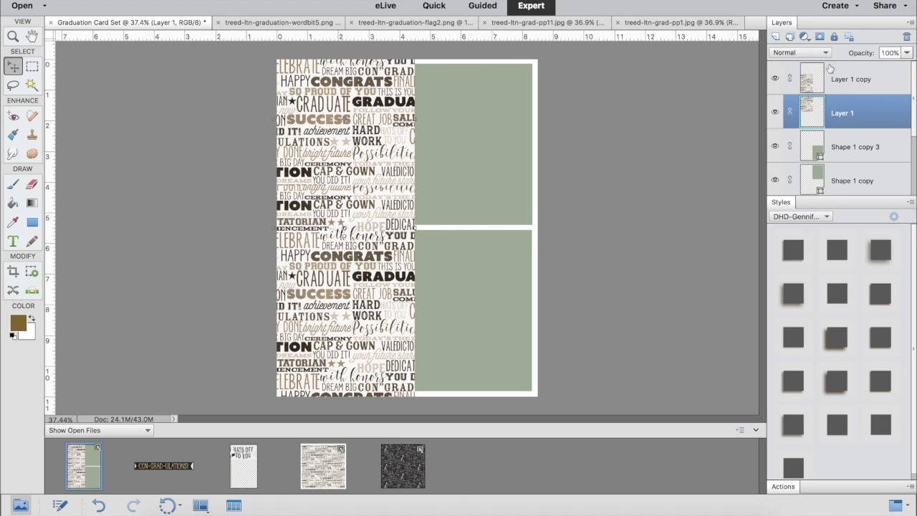
Clip the Layer 1 copy paper to the Shape 1 copy 2 layer and rename the paper layer "lower word paper".
drag(811, 80, 812, 150)
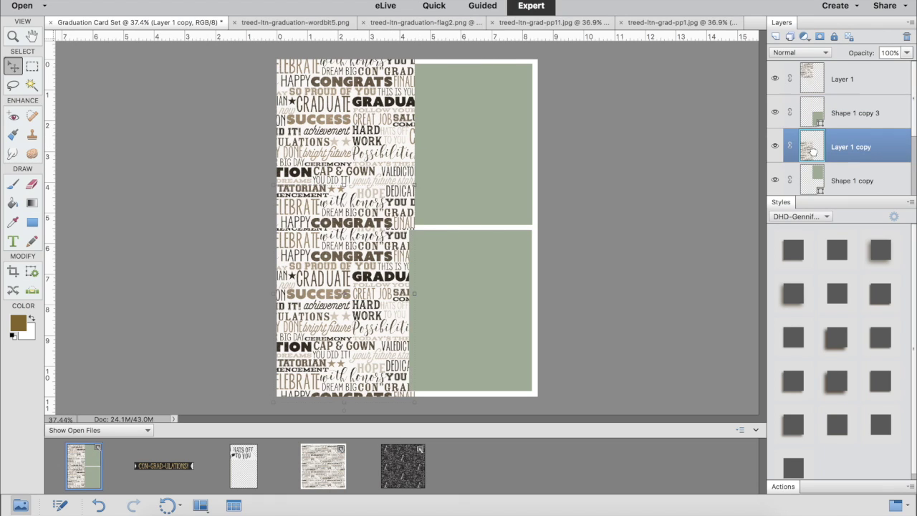
scroll(825, 172, down, 1)
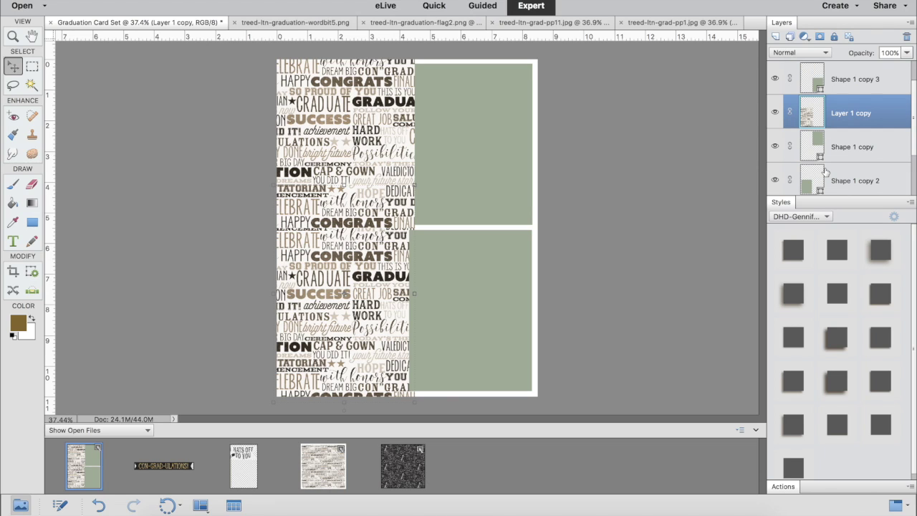
drag(809, 108, 812, 158)
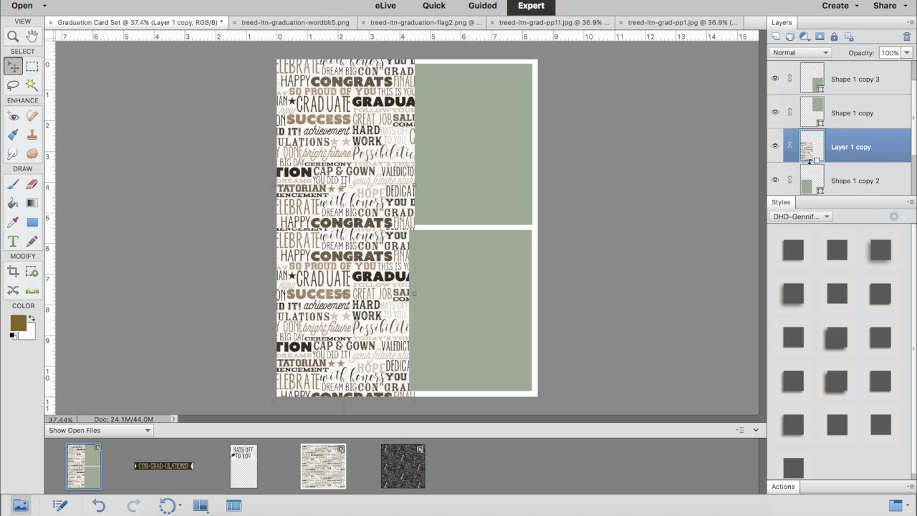
alt+click(810, 161)
double_click(863, 147)
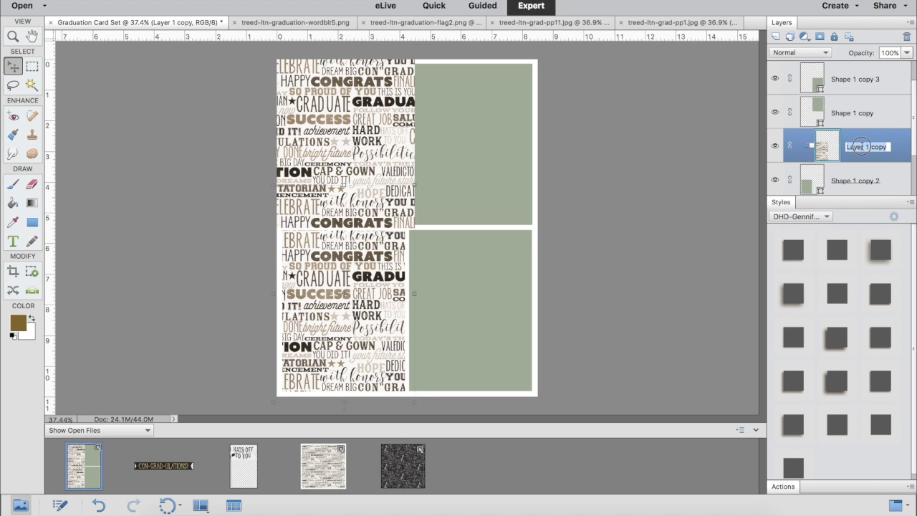
text(lower word paper)
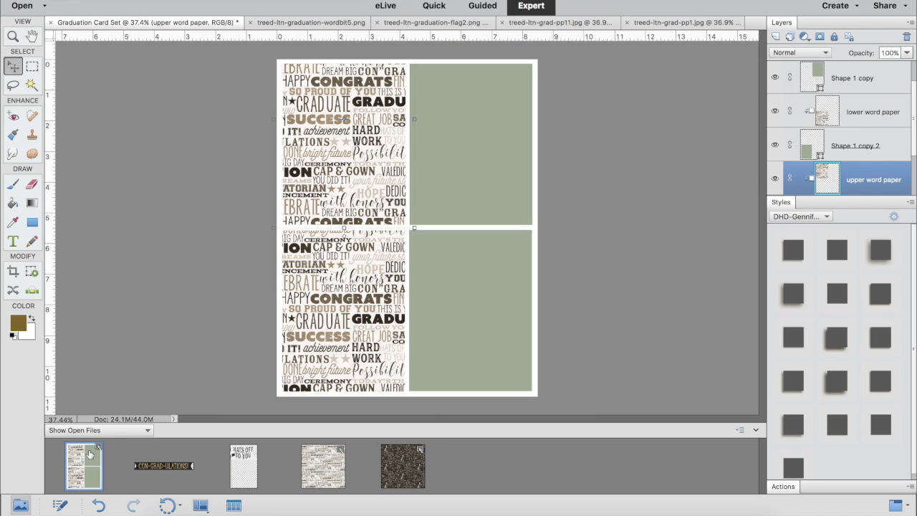
Rename the upper-right card's shape layer "top right mask".
click(459, 169)
double_click(845, 81)
text(top right mask)
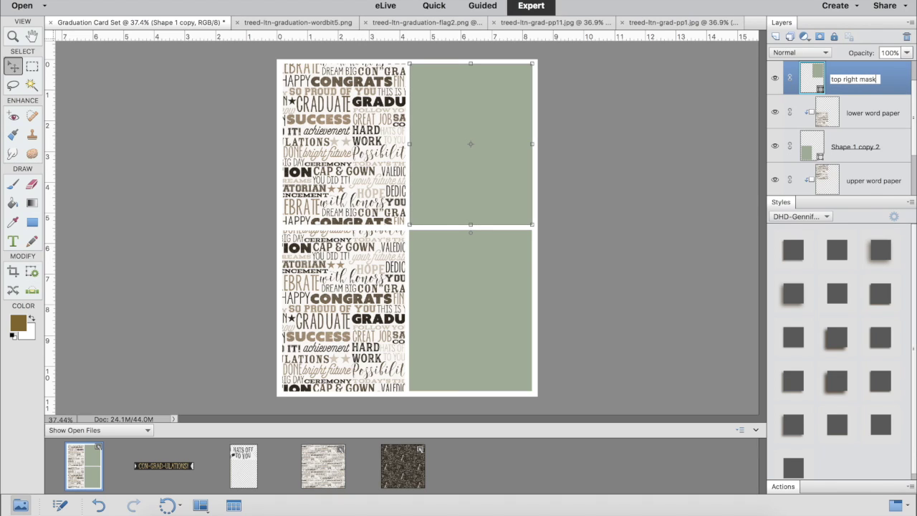
key(Return)
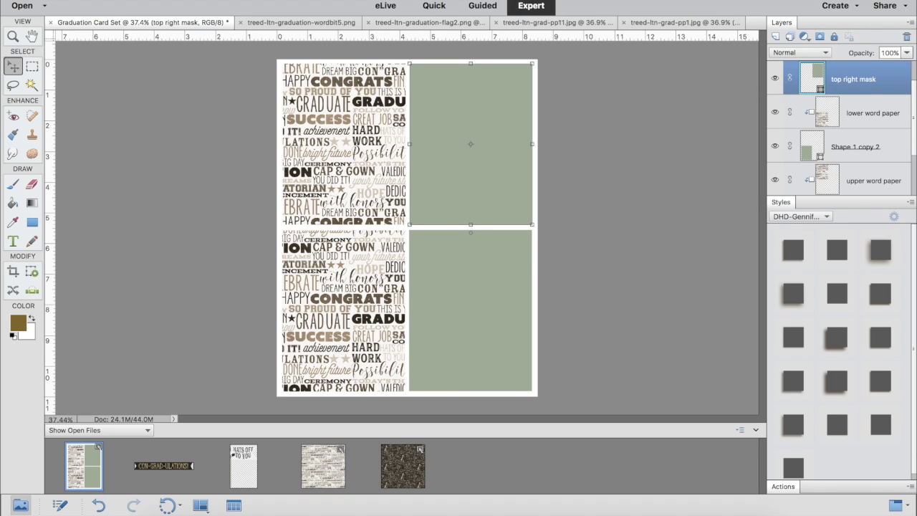
Place the treed-ltn-grad-pp1.jpg chalkboard paper over the upper-right card and clip it to the top right mask.
drag(402, 466, 521, 80)
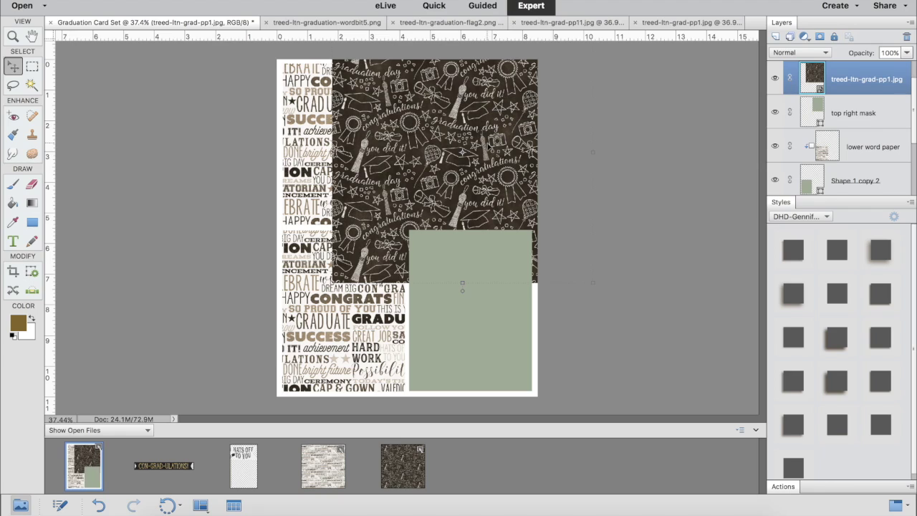
alt+click(816, 95)
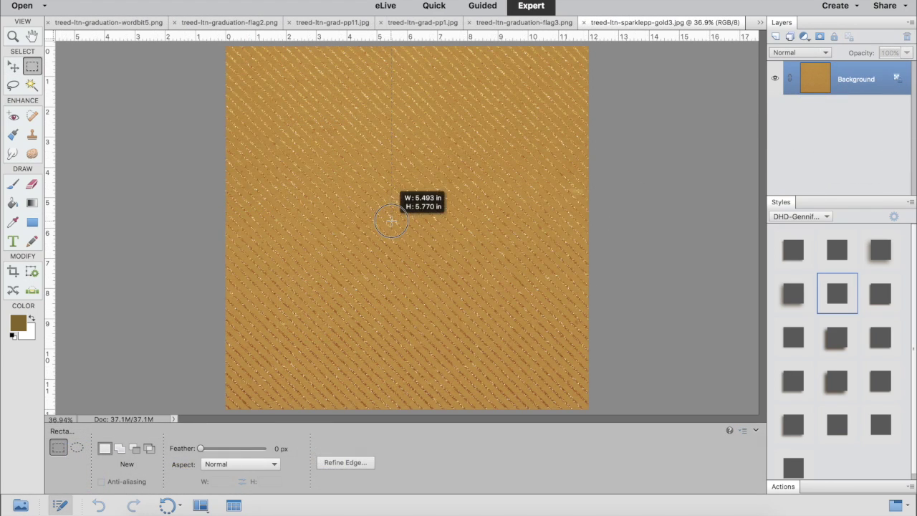
Copy a section of the gold sparkle paper about 5.5 by 5.8 in into the card set and position it over the lower-right card.
drag(391, 222, 392, 221)
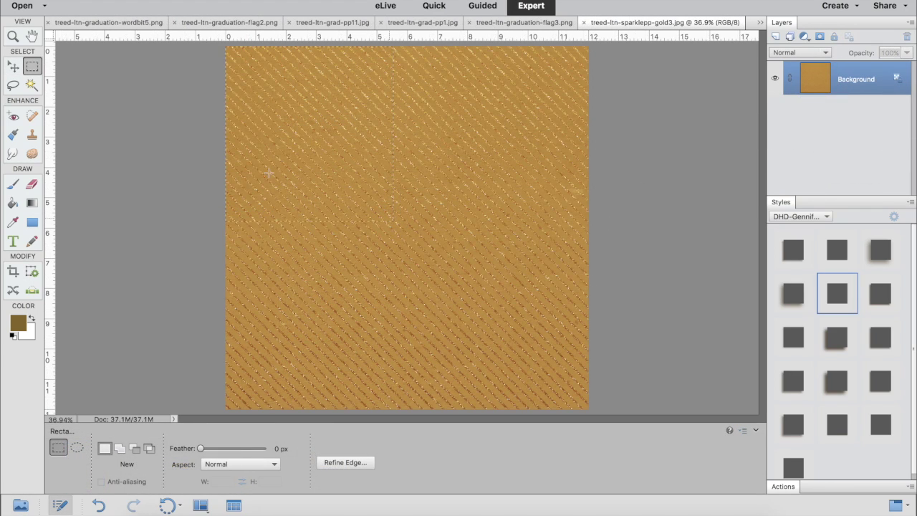
click(13, 66)
click(20, 506)
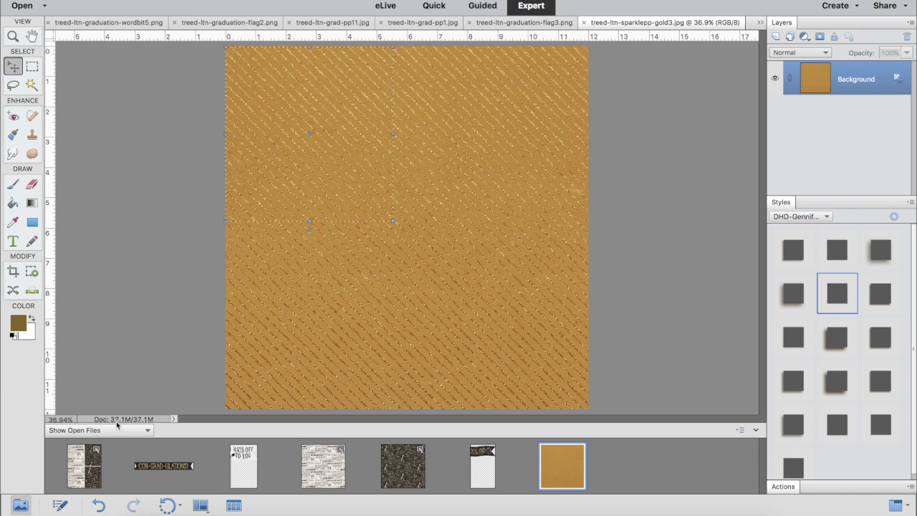
drag(298, 157, 169, 424)
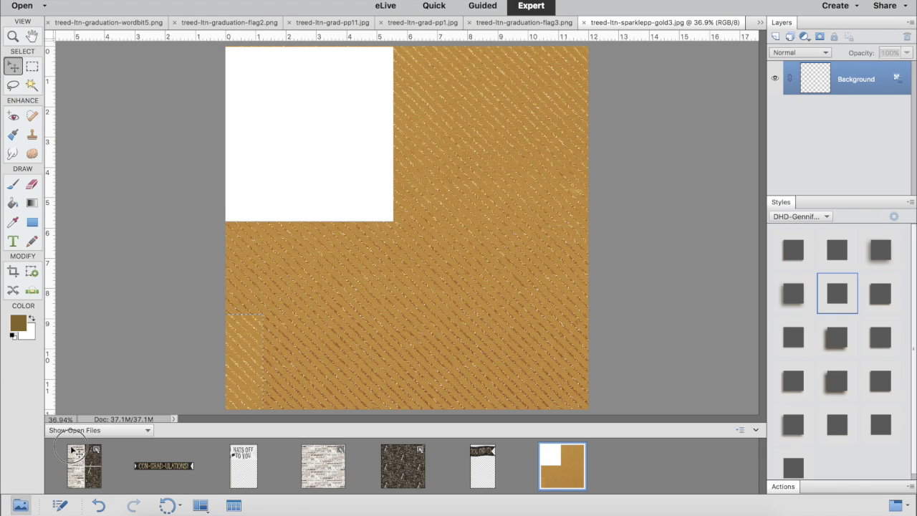
drag(72, 462, 74, 464)
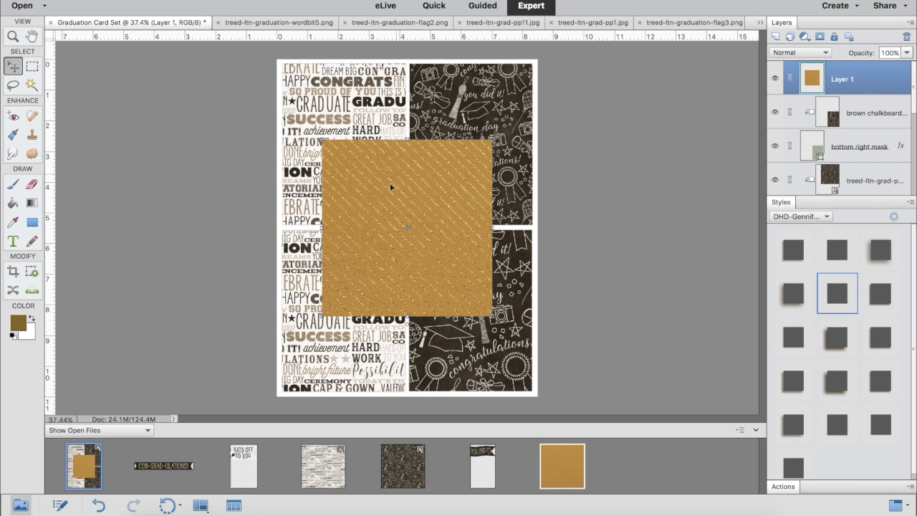
drag(383, 208, 442, 287)
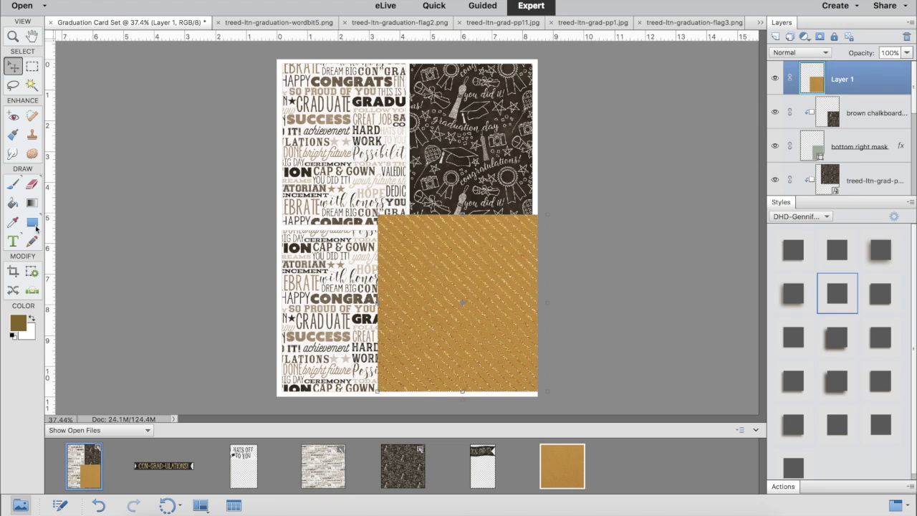
Activate the Rectangle shape tool and open its size constraint options.
click(33, 223)
click(199, 466)
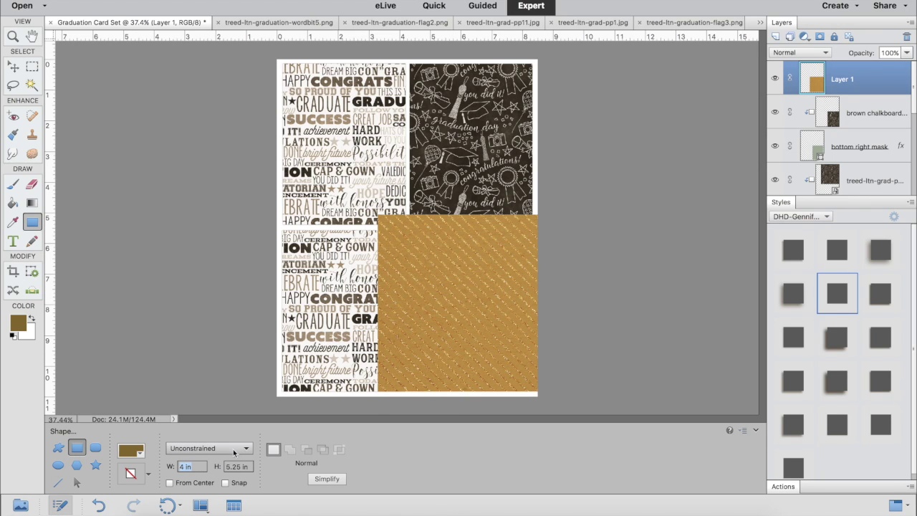
click(246, 449)
click(246, 449)
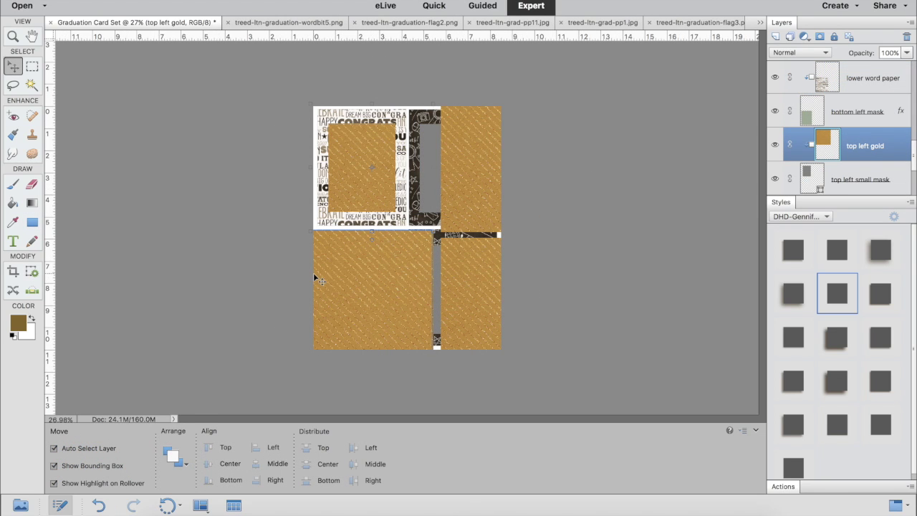
Apply a drop shadow style to the top left small mask and clip the bottom left gold paper to the Shape 1 copy layer.
click(814, 177)
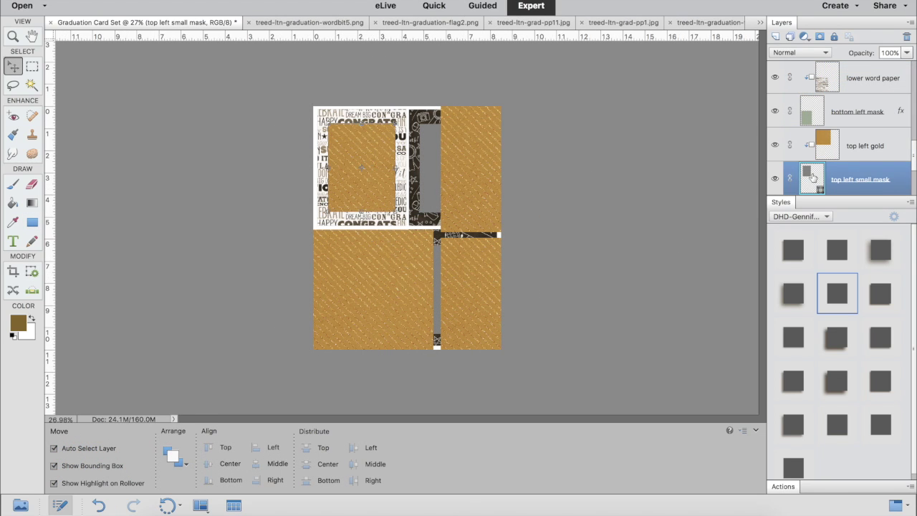
click(837, 296)
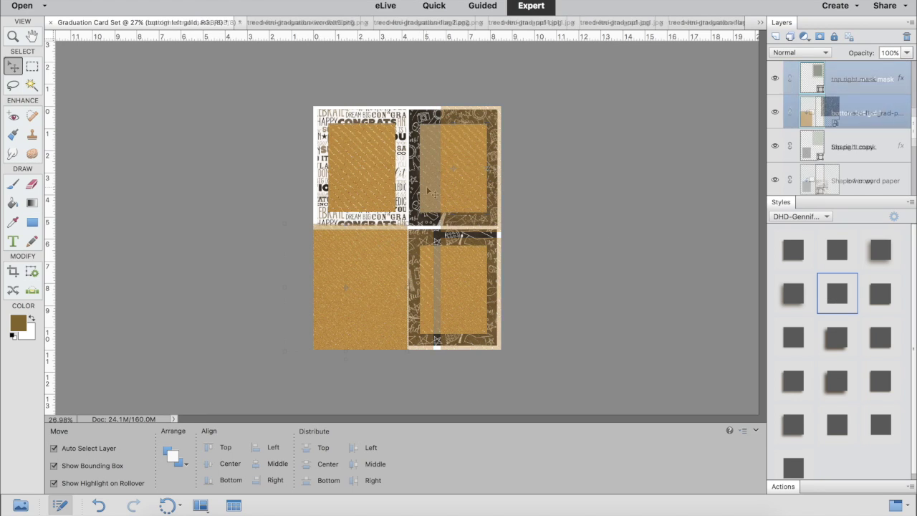
alt+click(808, 127)
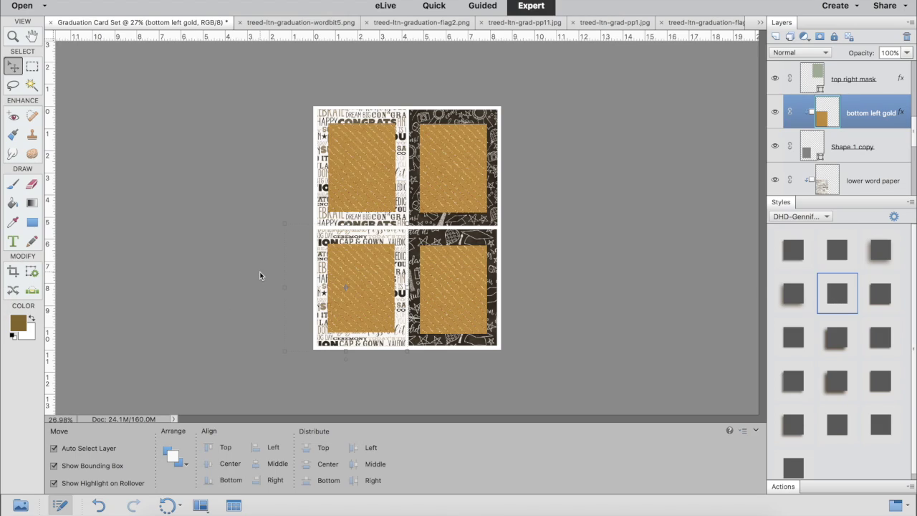
Arrange the black flower and the silver flowers in a cluster beneath the "Hats Off to You" flag on the lower-right gold mat.
key(ctrl+equal)
key(ctrl+equal)
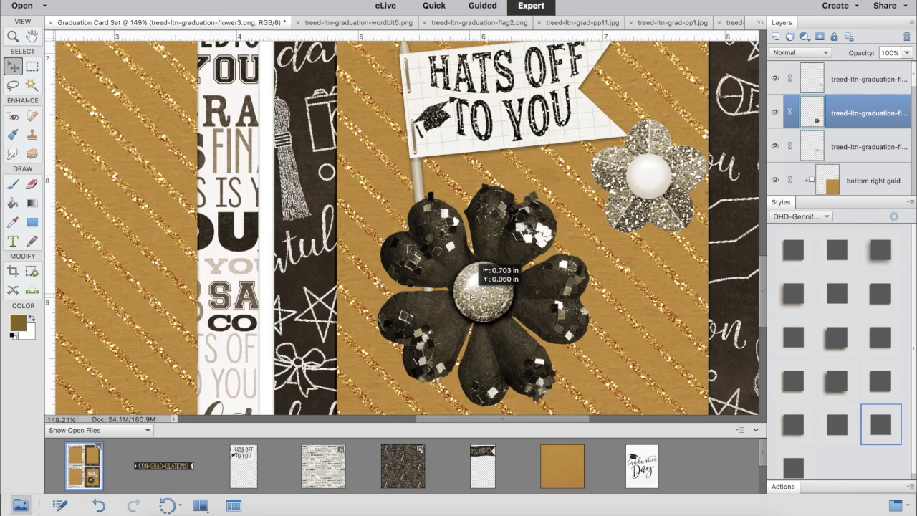
key(ctrl+minus)
drag(453, 204, 466, 192)
drag(488, 261, 499, 261)
drag(503, 164, 510, 172)
drag(590, 159, 584, 154)
click(483, 342)
drag(527, 281, 528, 286)
drag(583, 221, 551, 266)
drag(502, 296, 494, 286)
drag(550, 271, 450, 323)
click(463, 351)
drag(544, 255, 558, 279)
drag(446, 326, 457, 320)
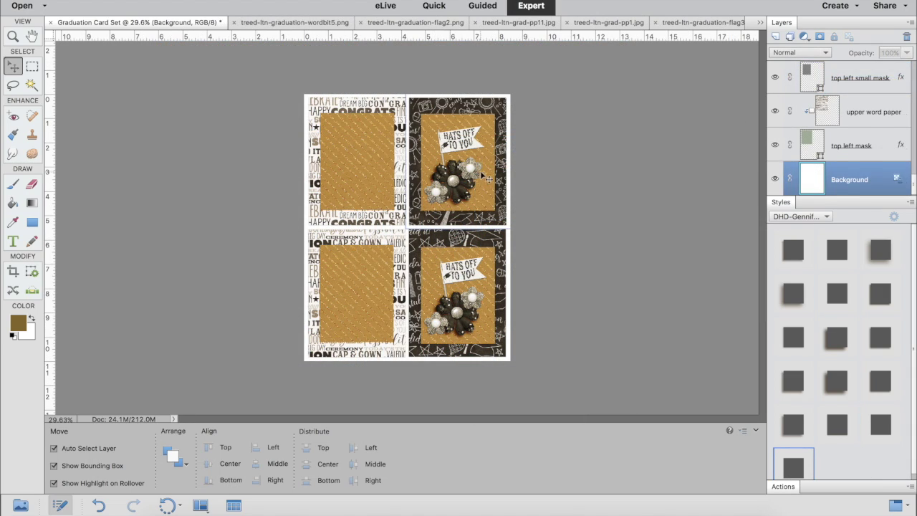
Move the upper silver flower on the upper-right card slightly outward from the black flower, and select the black flower.
click(480, 177)
key(Right)
key(Right)
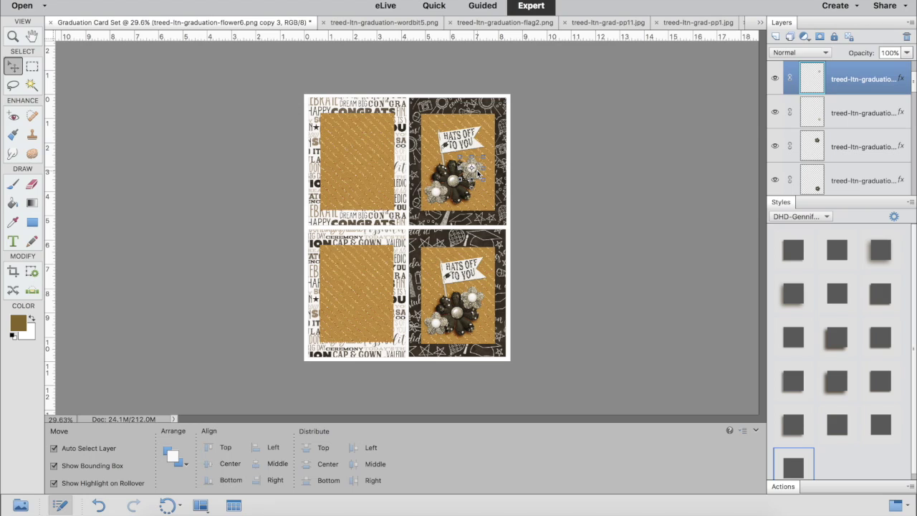
key(Right)
key(Right)
key(Right)
drag(474, 168, 477, 170)
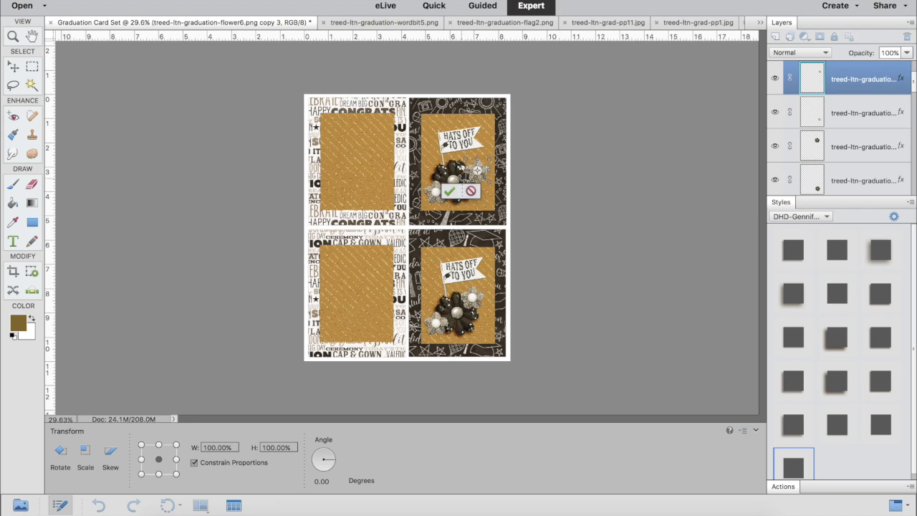
click(449, 191)
click(454, 183)
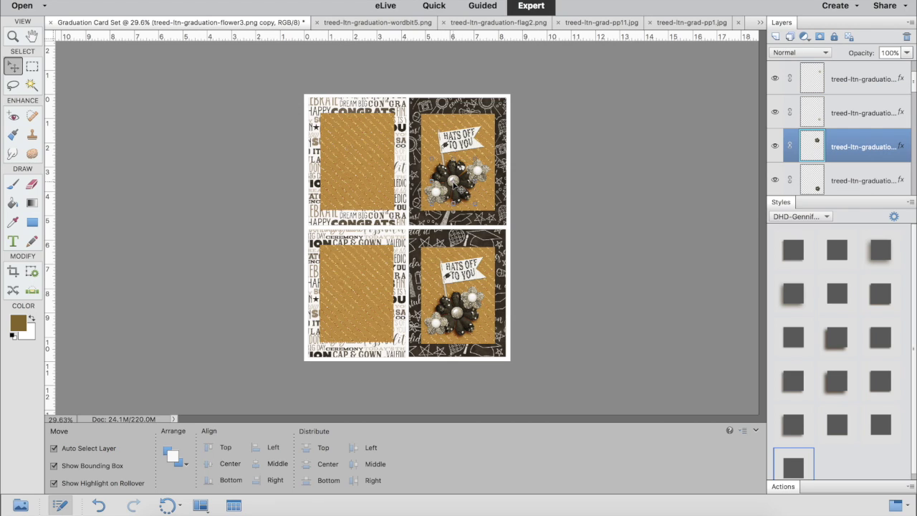
Nudge the black flower on the upper-right card closer to the middle of its two silver flowers, then clear the selection.
key(shift+Right)
key(shift+Down)
drag(455, 185, 452, 184)
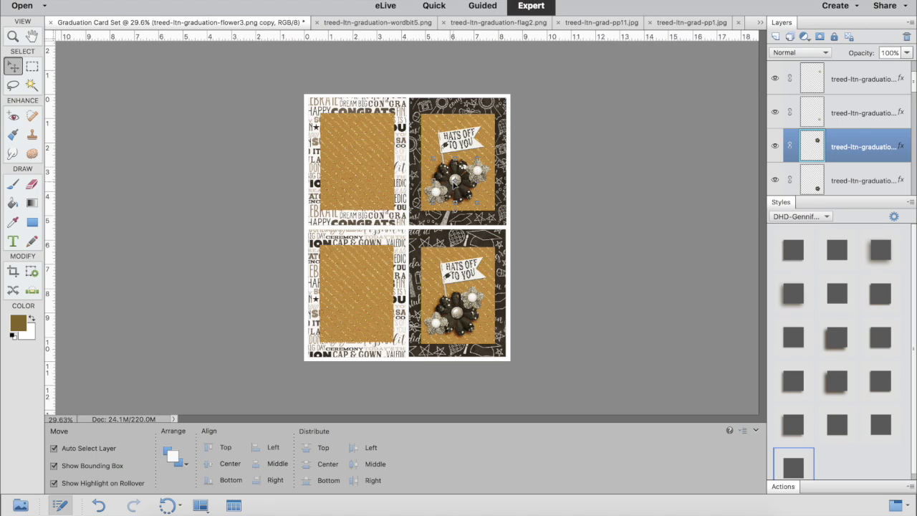
click(436, 193)
click(643, 263)
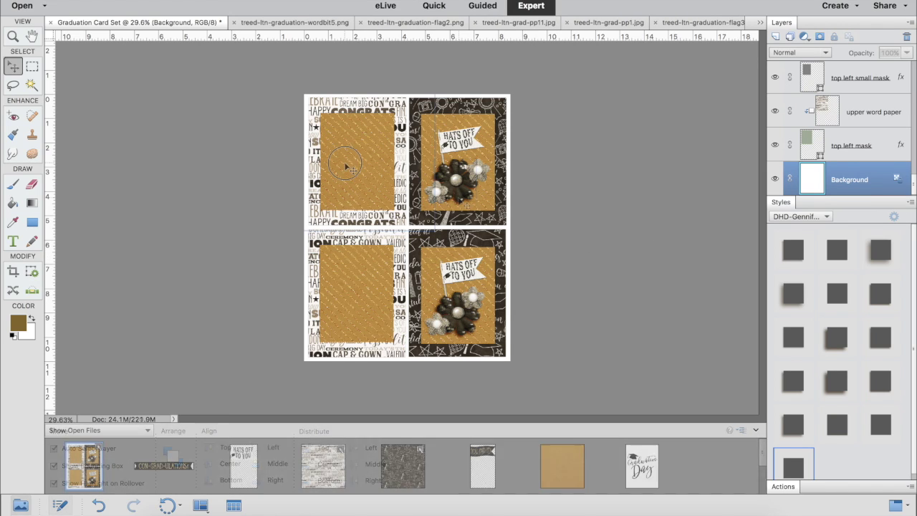
Place the "CON-GRAD-ULATIONS!" banner across the upper part of the upper-left gold mat, centred over the card.
drag(157, 469, 348, 150)
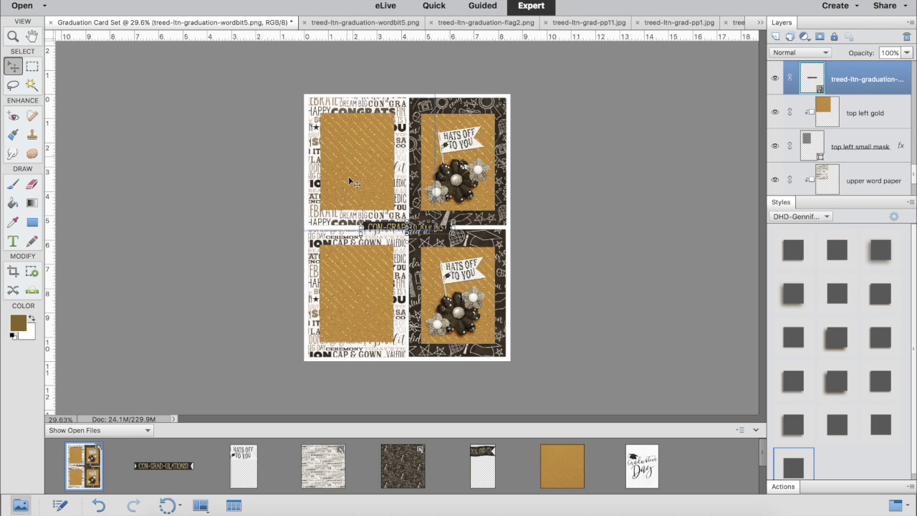
drag(373, 229, 327, 131)
scroll(326, 138, up, 8)
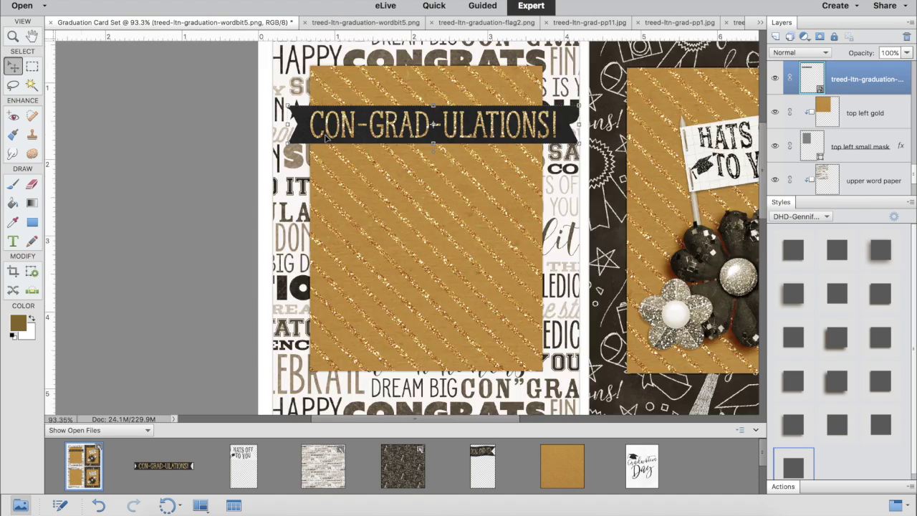
scroll(326, 138, down, 3)
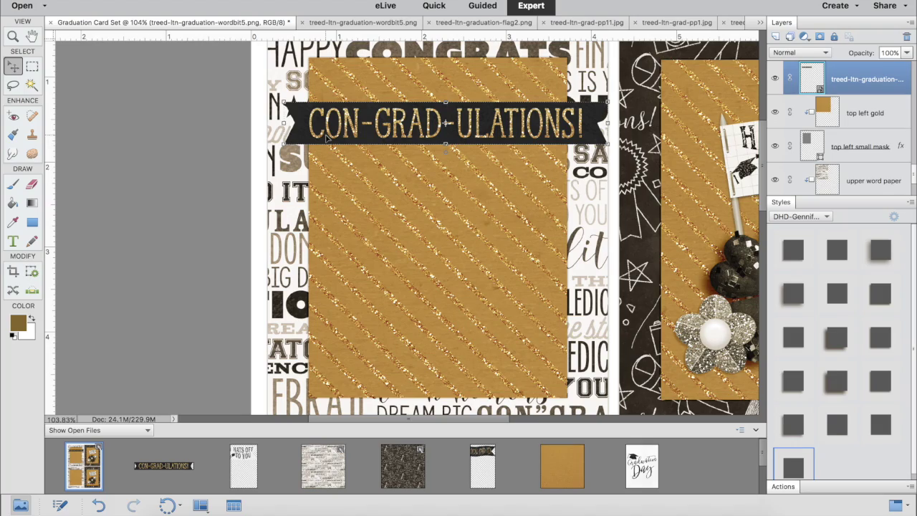
drag(418, 123, 406, 113)
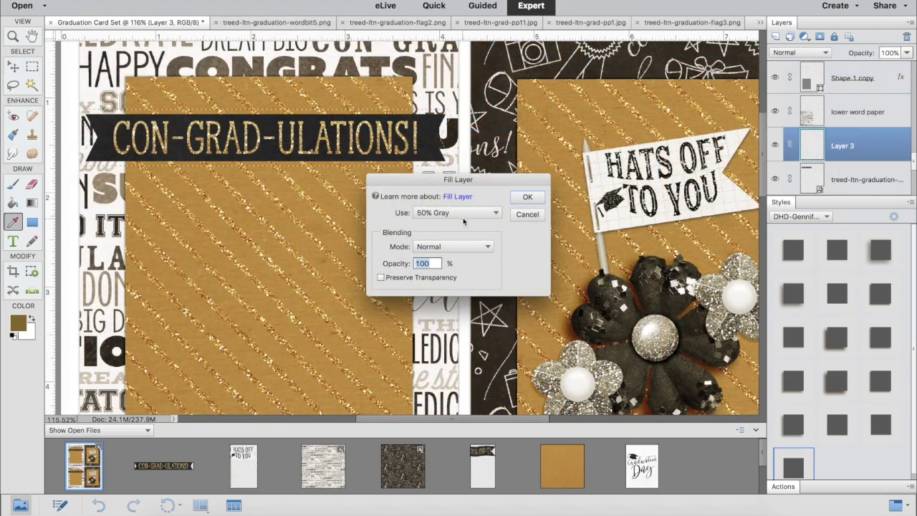
Fill the expanded banner outline on Layer 3 with white, move that layer beneath the banner and deselect.
click(458, 213)
click(457, 221)
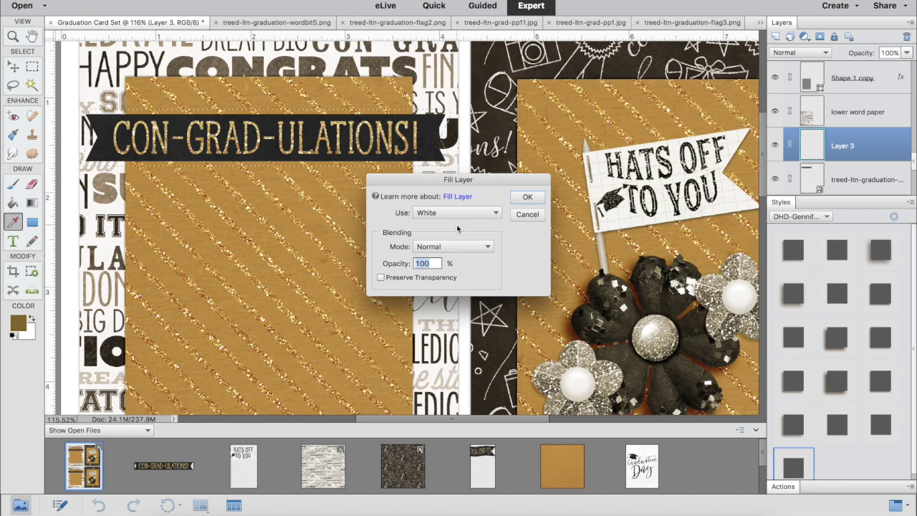
click(527, 196)
drag(800, 166, 802, 190)
scroll(804, 107, up, 2)
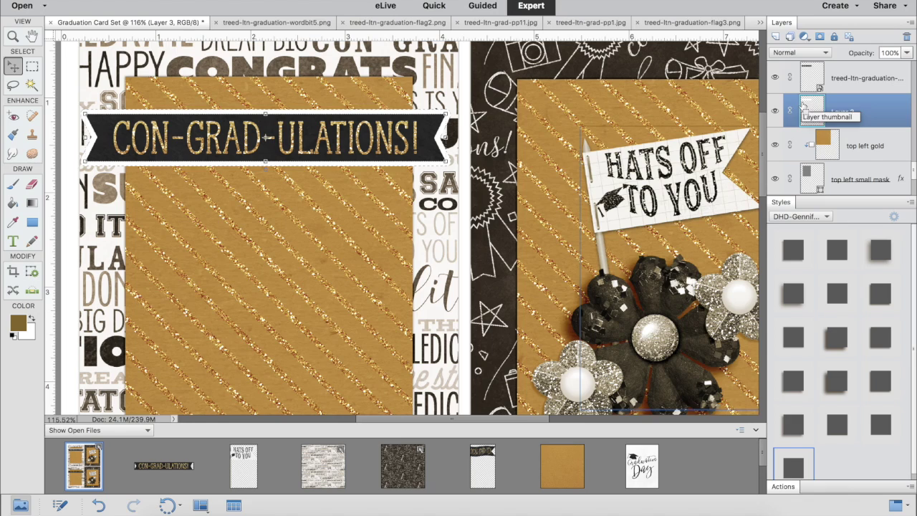
key(super+d)
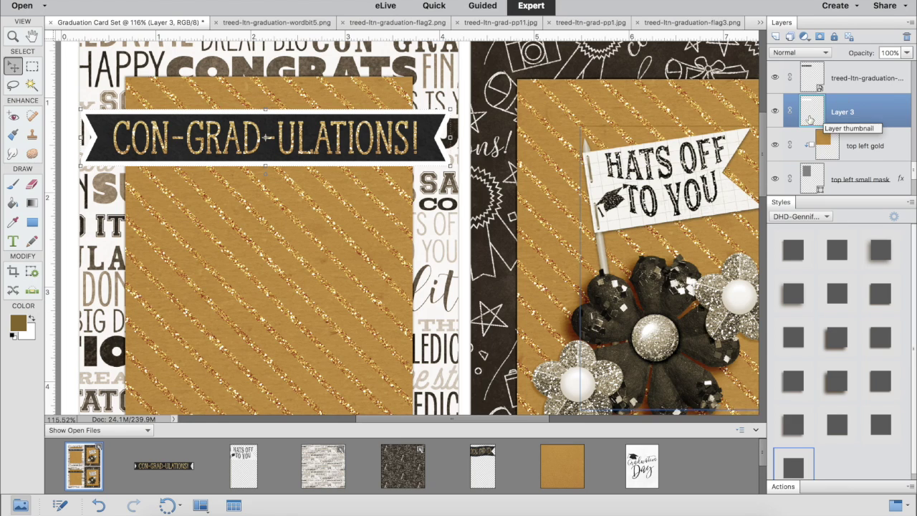
Select the banner layer together with Layer 3, and change the foreground color to a light brown.
shift+click(816, 86)
right_click(815, 82)
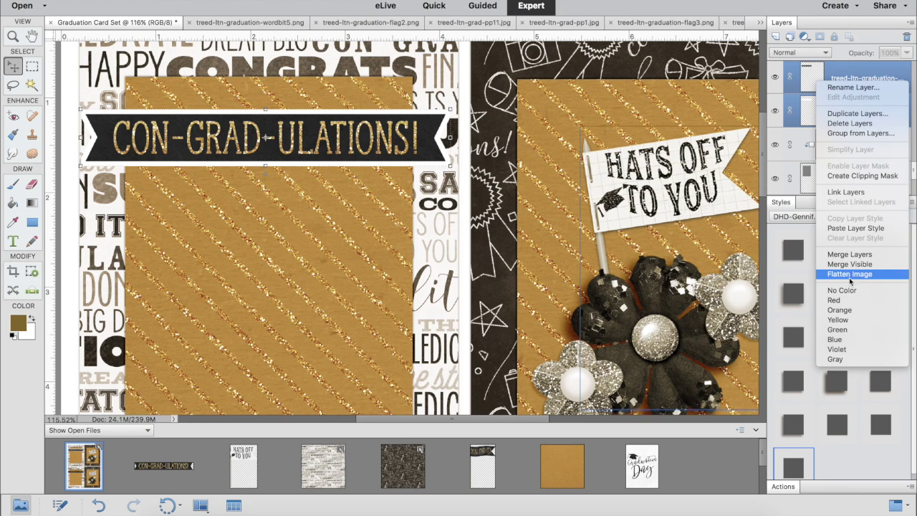
click(771, 70)
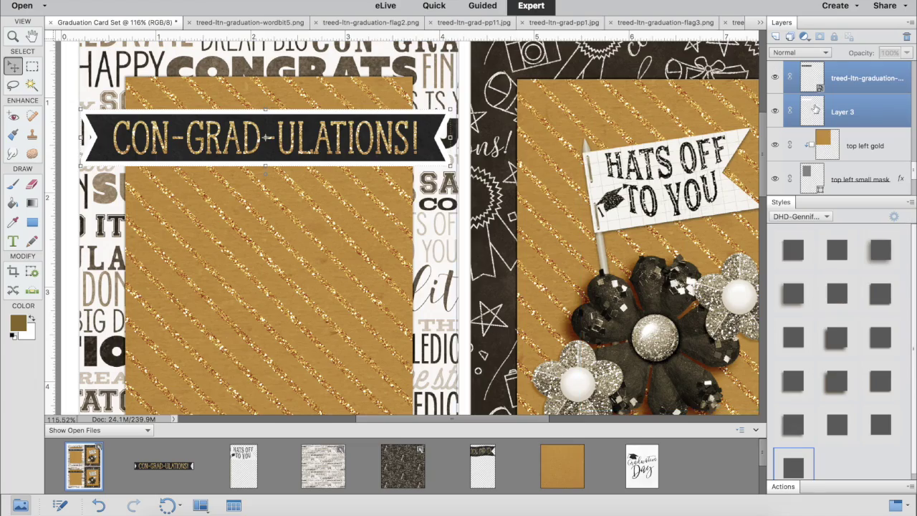
click(18, 323)
click(568, 152)
key(v)
Switch to the Picasa photo library and open both star balloon images from the Graduation Day Ellies folder in the editor.
click(190, 1)
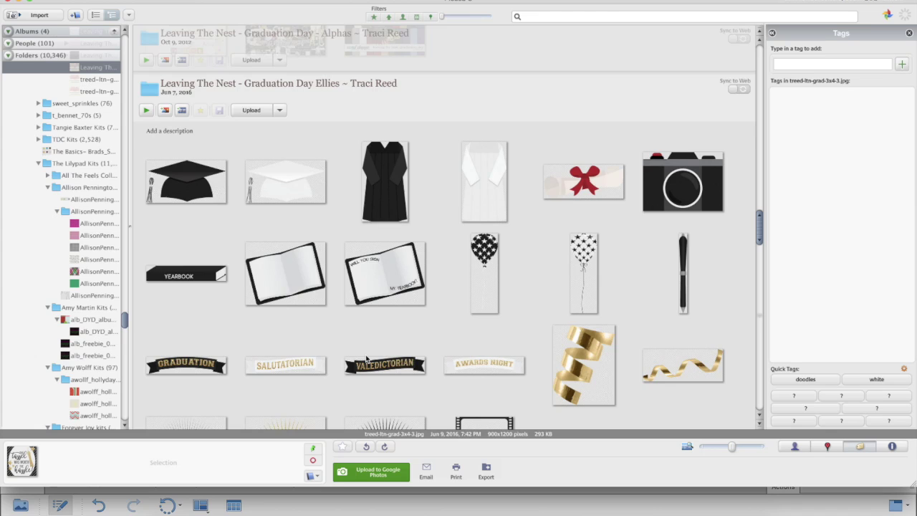
scroll(366, 359, up, 6)
scroll(366, 358, down, 5)
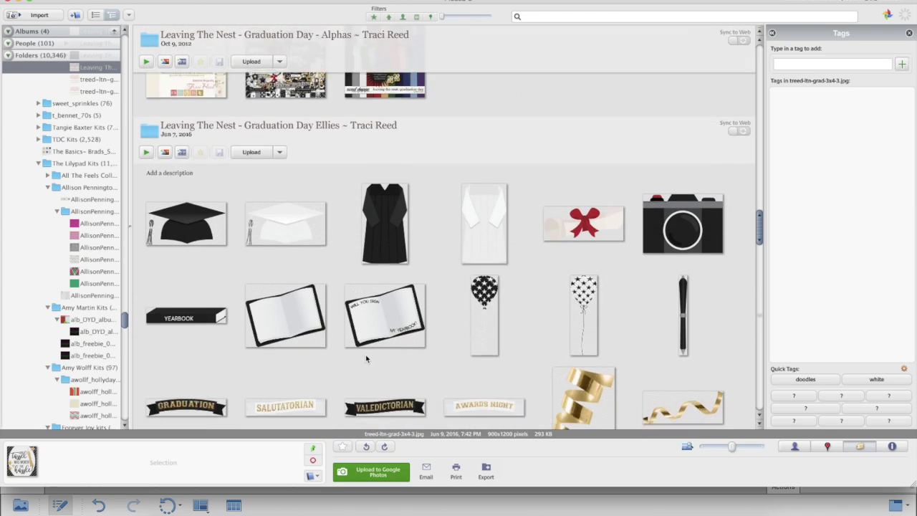
scroll(365, 354, down, 3)
click(484, 157)
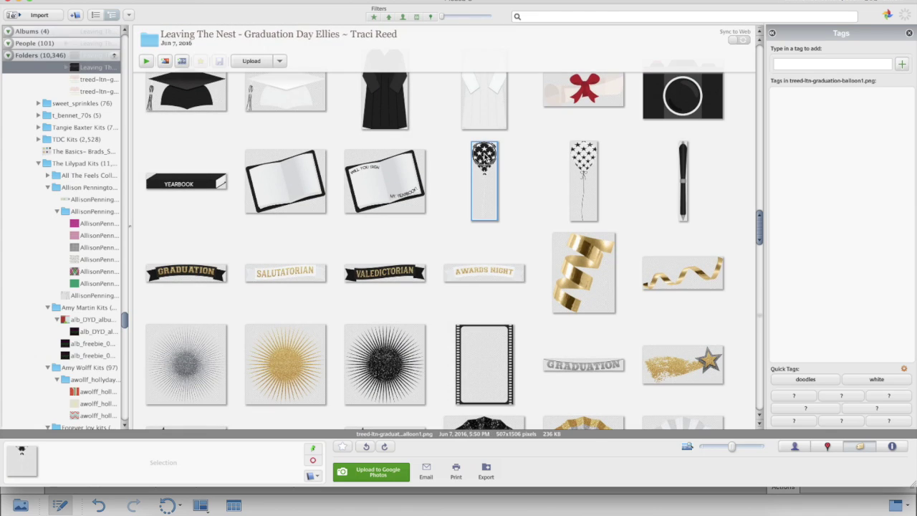
shift+click(585, 159)
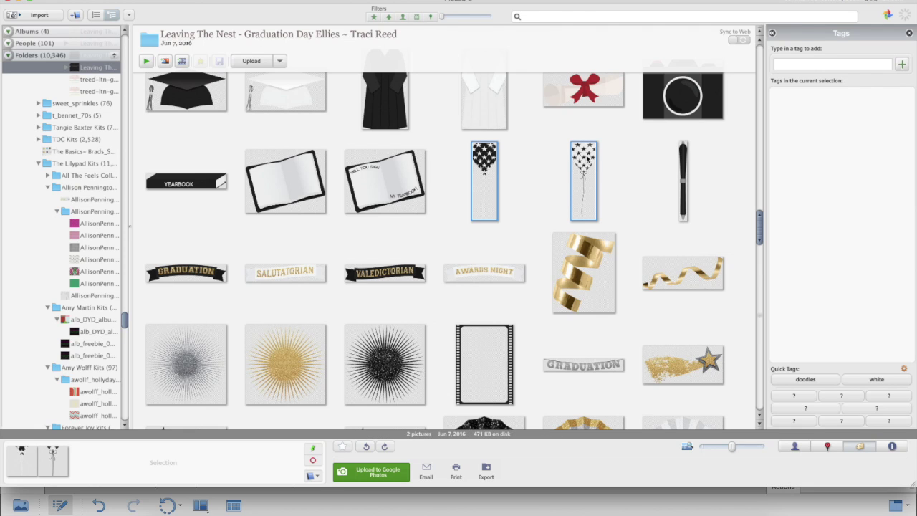
key(ctrl+i)
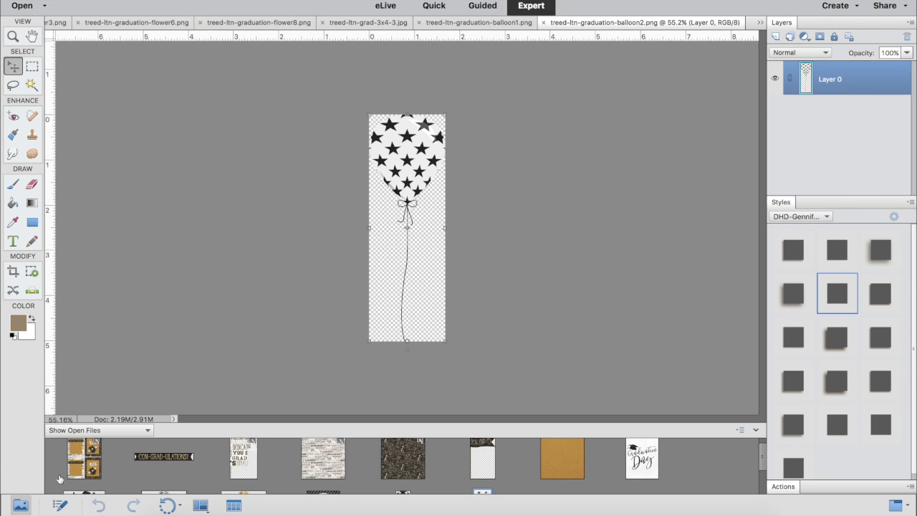
Add the star balloons to the upper-left gold mat of the card set, keeping the white one and deleting the black one.
click(72, 473)
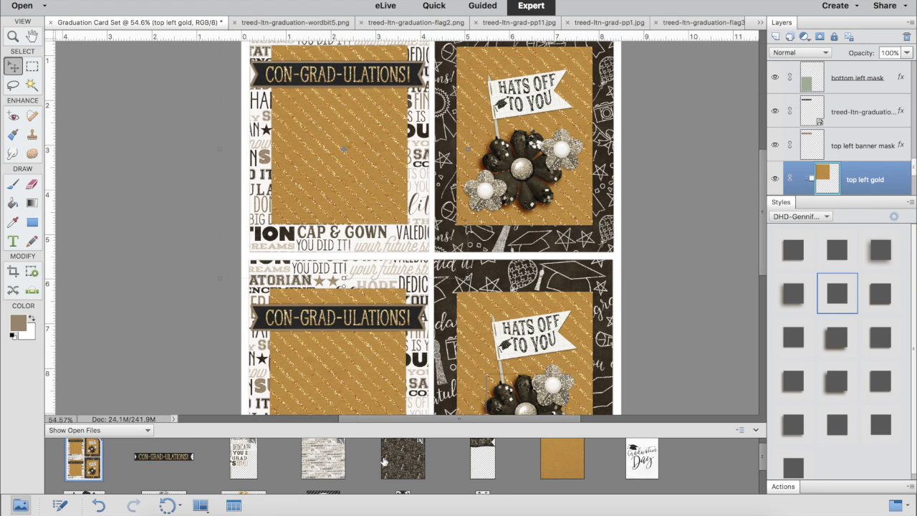
scroll(384, 462, down, 2)
drag(403, 460, 324, 156)
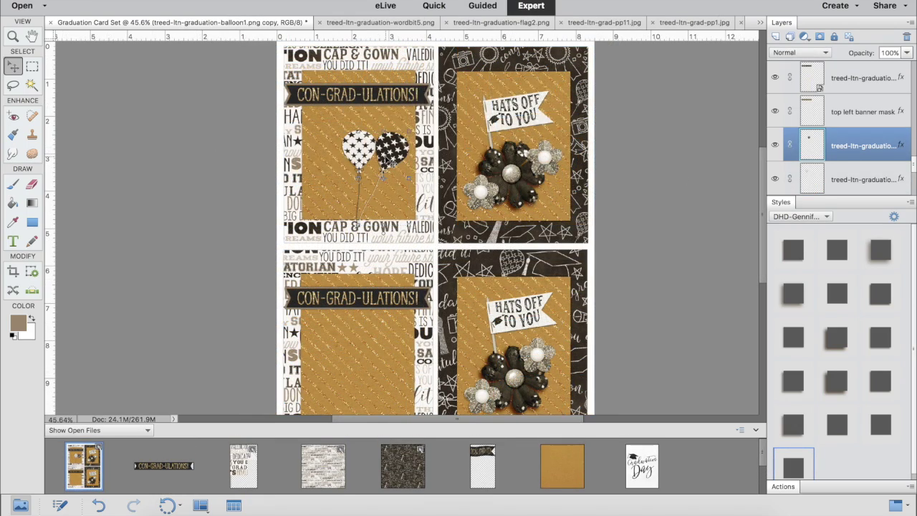
key(Delete)
click(539, 167)
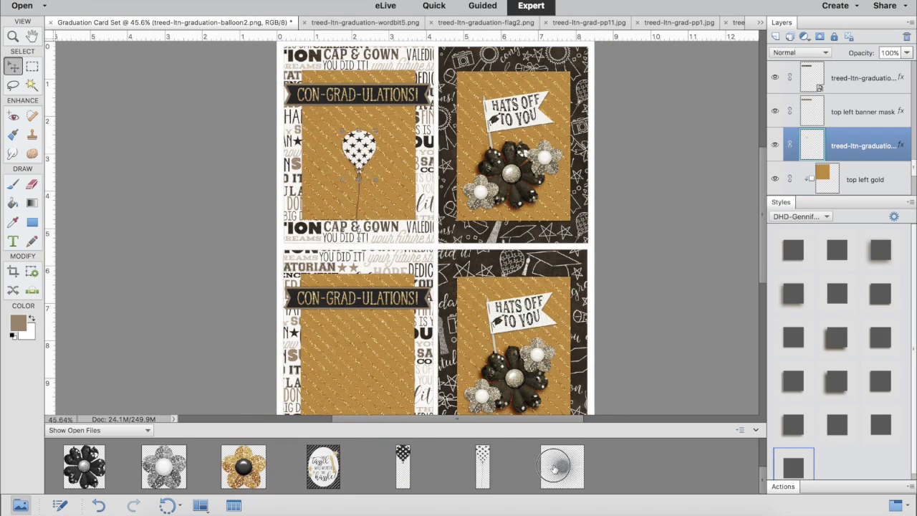
Place the silver glitterburst behind the white balloon on the upper-left card and clip it to the gold mat.
drag(244, 465, 360, 152)
key(ctrl+bracketleft)
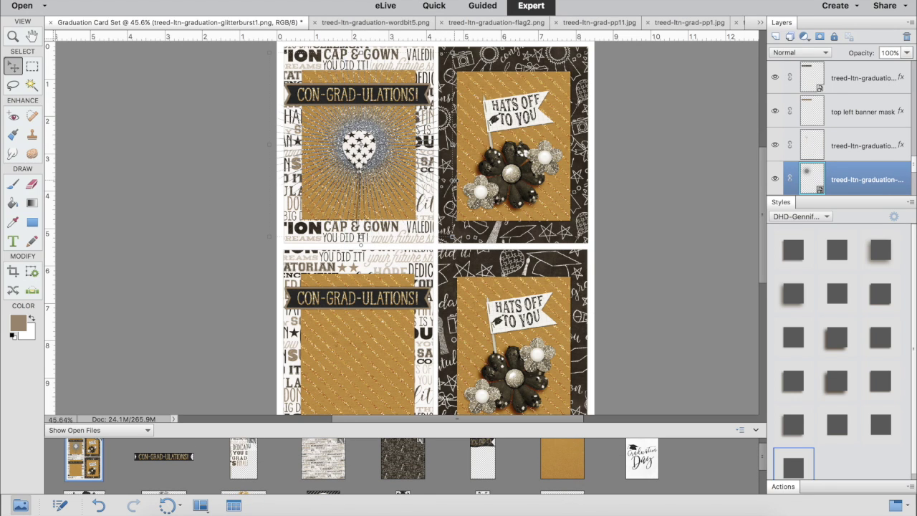
scroll(828, 166, down, 3)
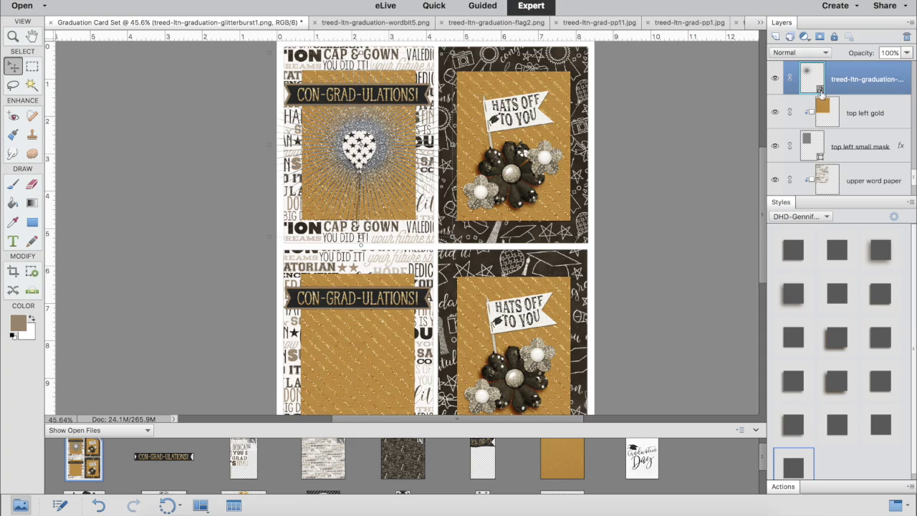
alt+click(822, 97)
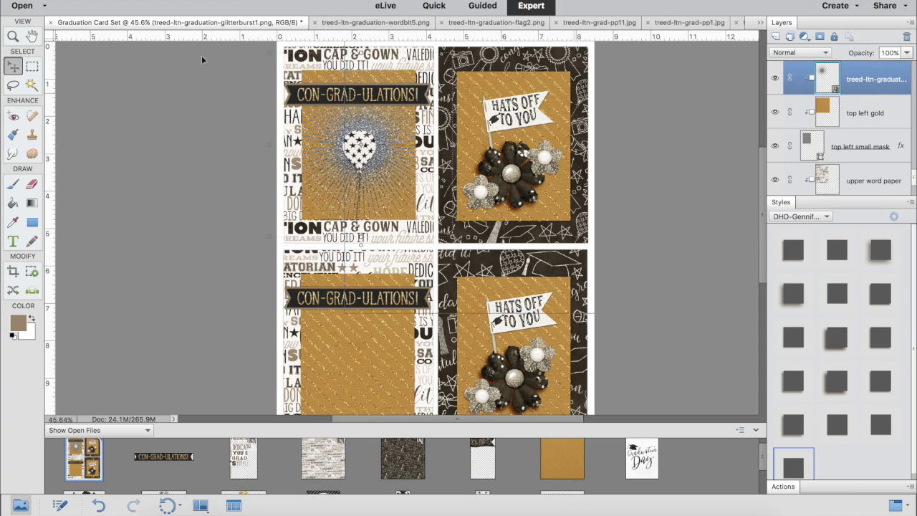
Shift the glitterburst behind the balloon to a warmer hue and set its opacity to 38%.
scroll(300, 103, up, 6)
scroll(299, 102, down, 2)
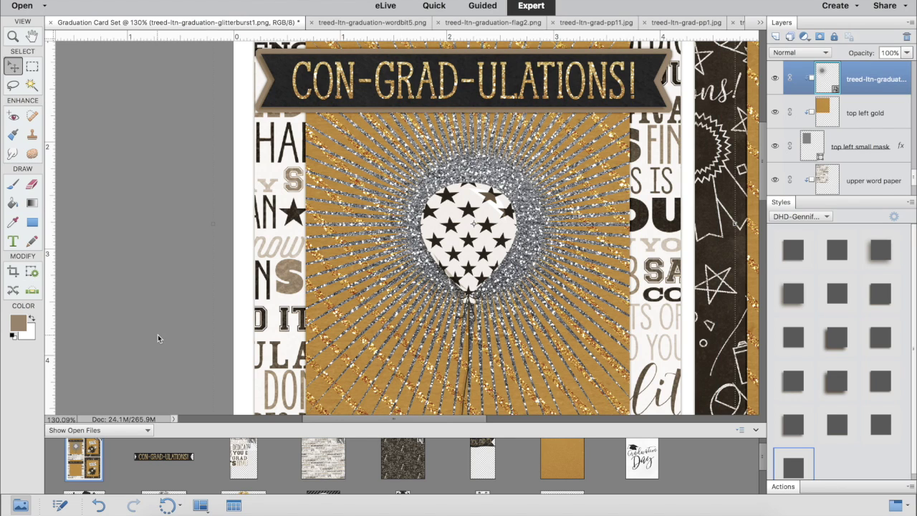
key(x)
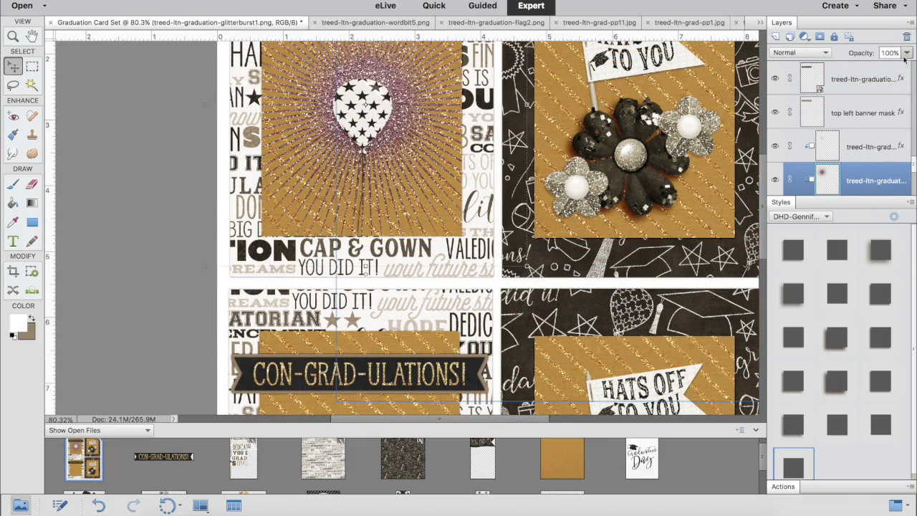
click(906, 53)
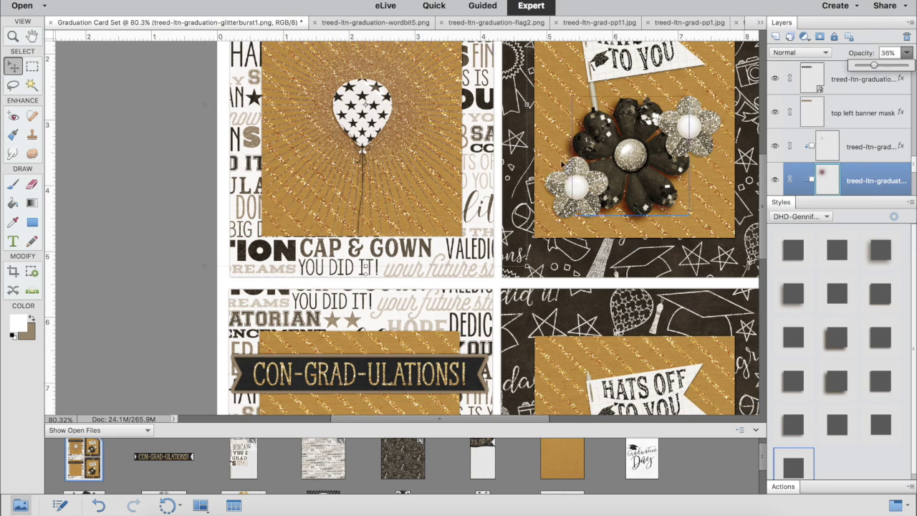
Copy the white star balloon and its glitterburst onto the gold mat of the lower-left card.
click(362, 116)
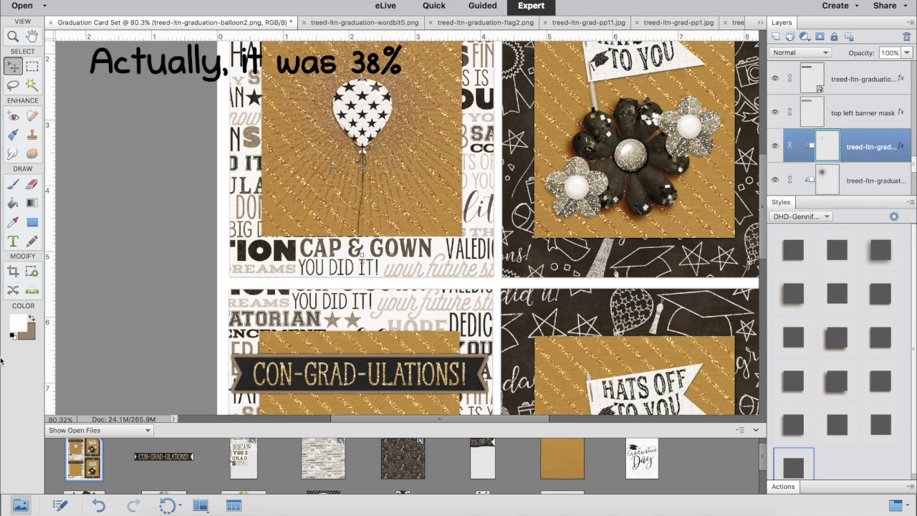
key(x)
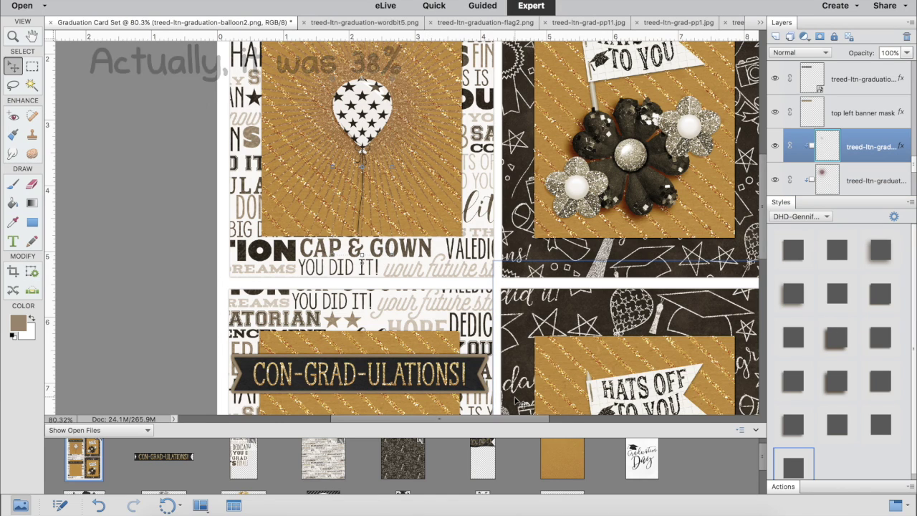
key(ctrl+u)
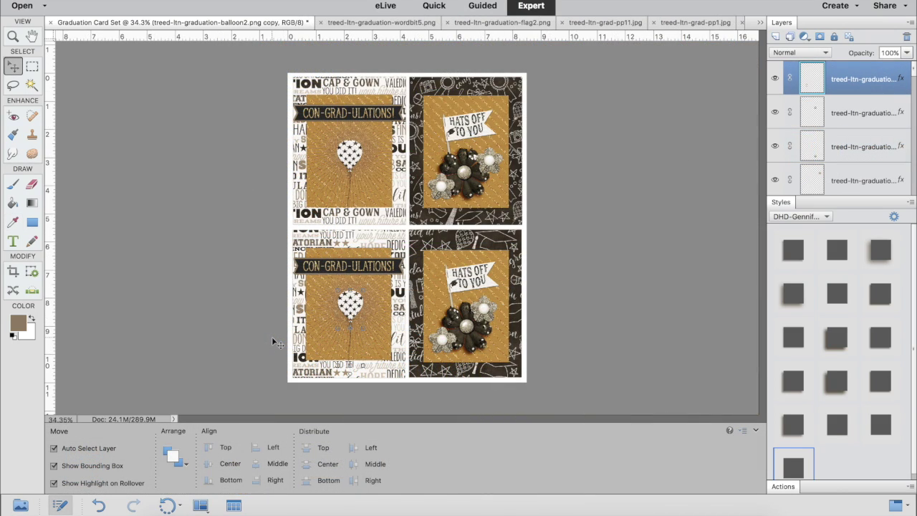
Save the finished document as Graduation Card Set.psd.
click(172, 2)
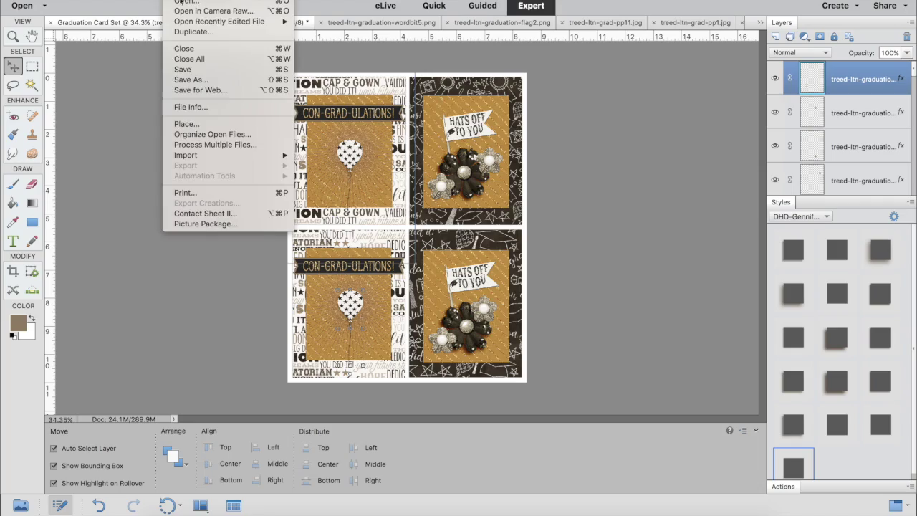
click(194, 69)
click(629, 406)
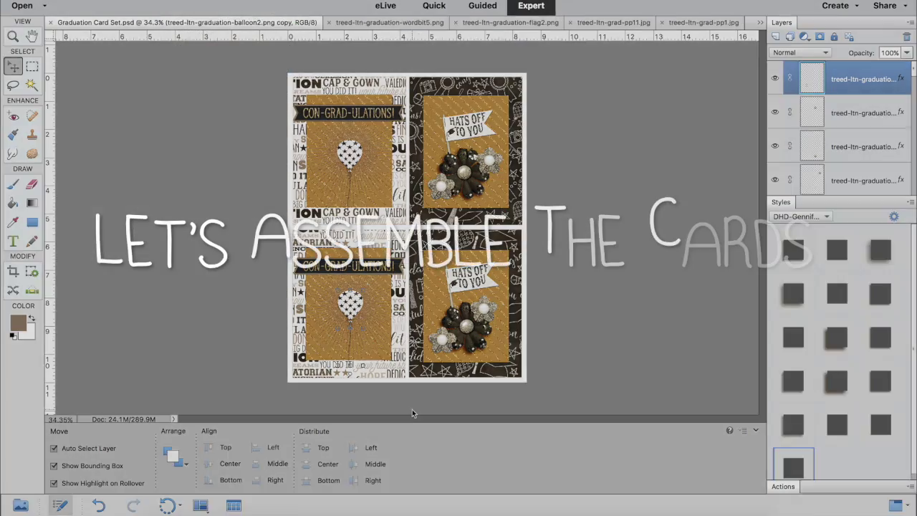